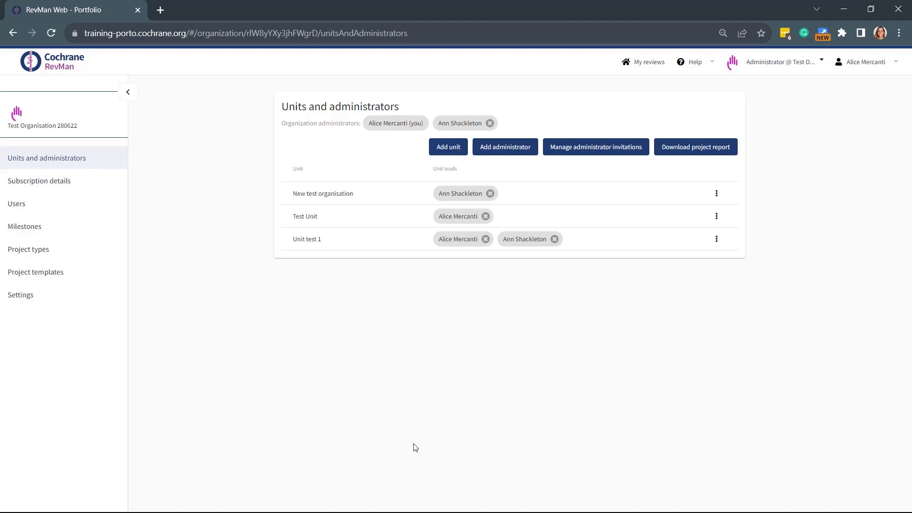
Step: Review the organisation's units and administrators, subscription details, and users list with its name and email filters
left_click(102, 162)
left_click(67, 182)
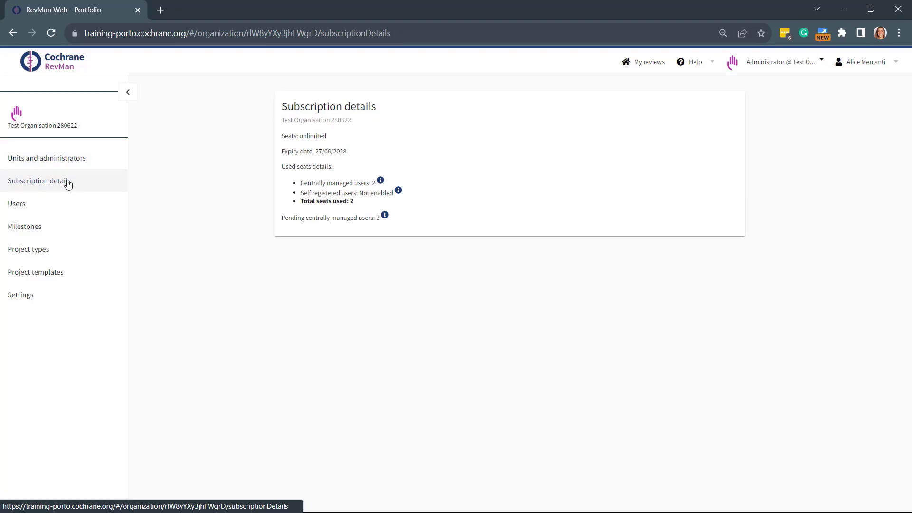
left_click(60, 205)
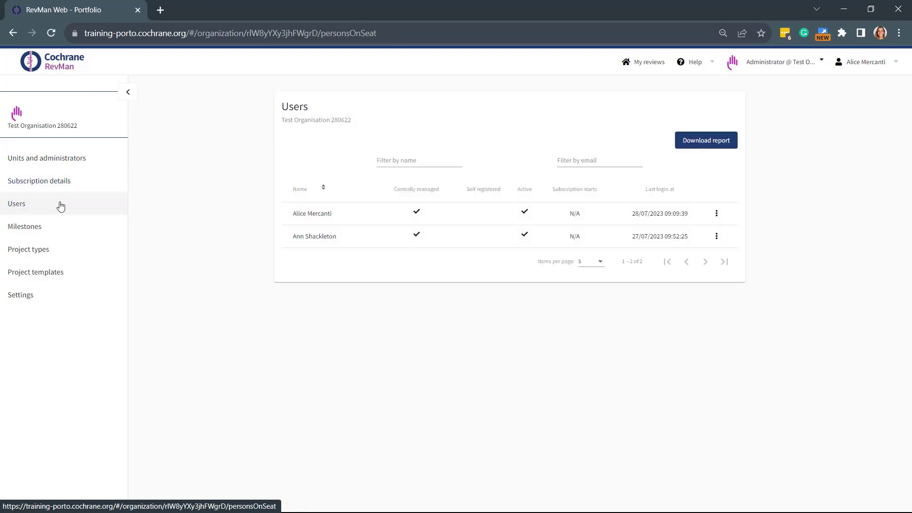
left_click(438, 165)
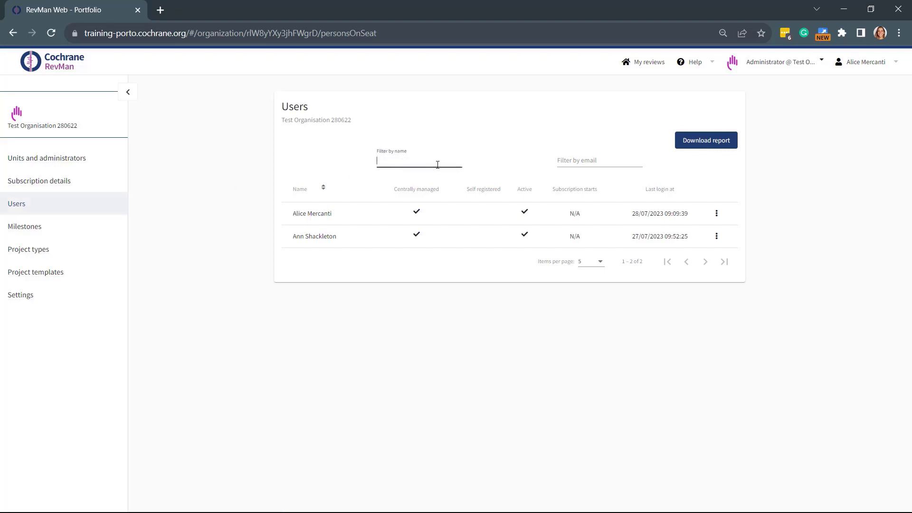
left_click(574, 165)
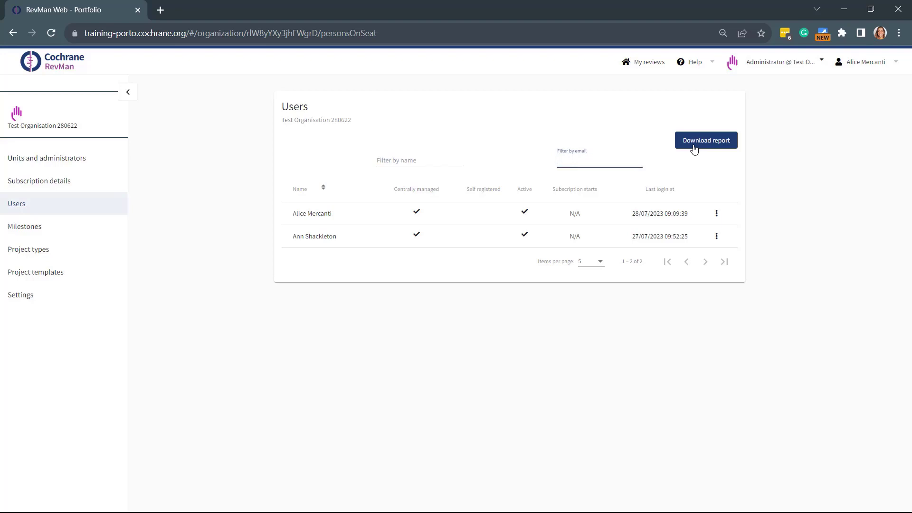
Step: Add a new milestone named "Test" after Milestone 4
left_click(87, 232)
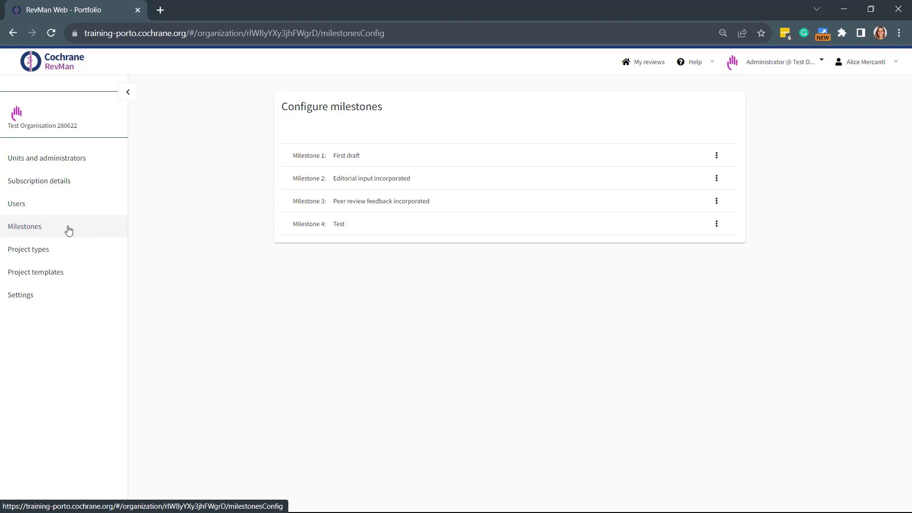
left_click(718, 225)
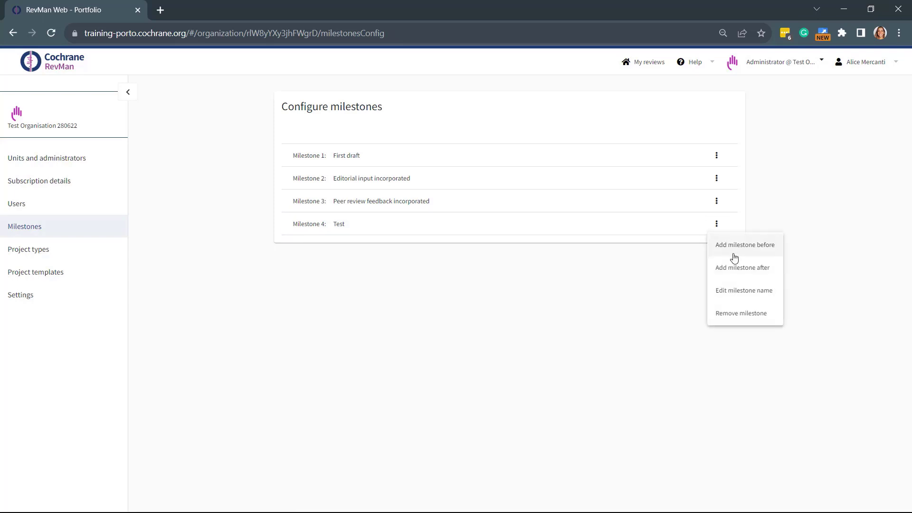
left_click(744, 268)
type("Test")
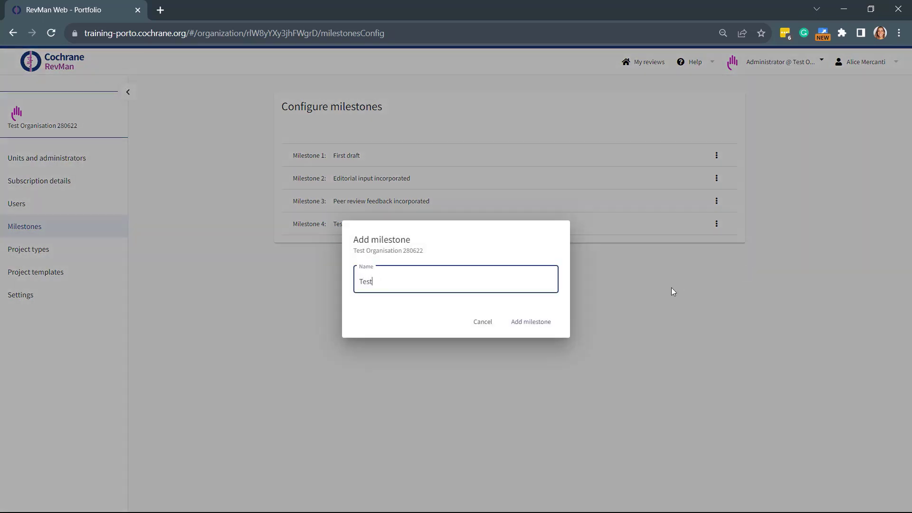
left_click(539, 324)
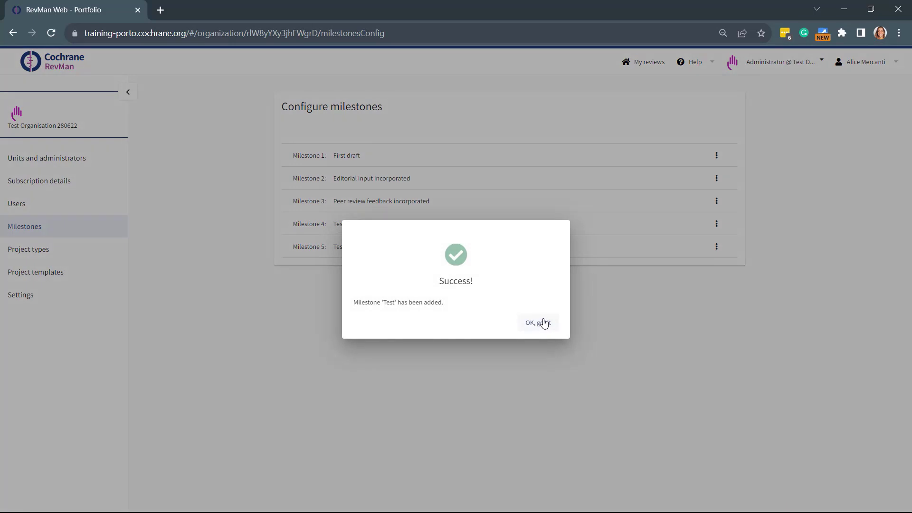
left_click(540, 325)
Step: Rename Milestone 4 as "Review finalized" and save it
left_click(719, 228)
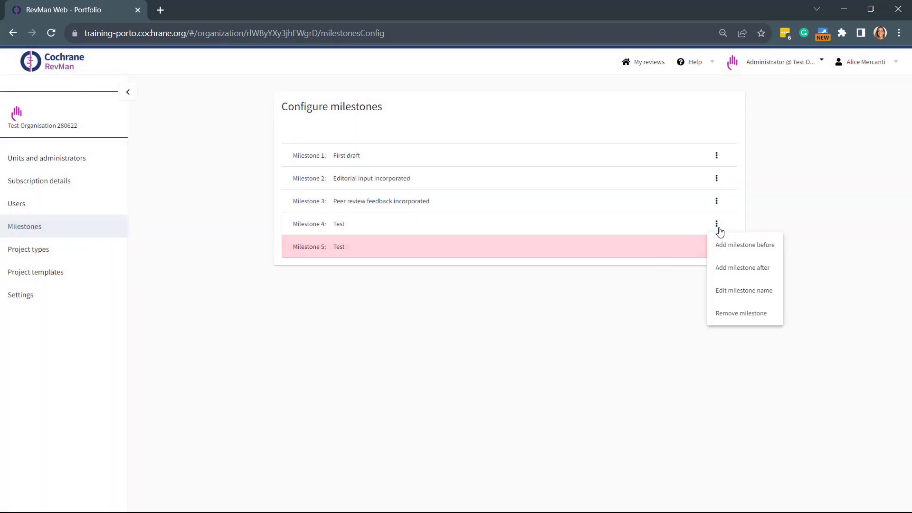
left_click(744, 285)
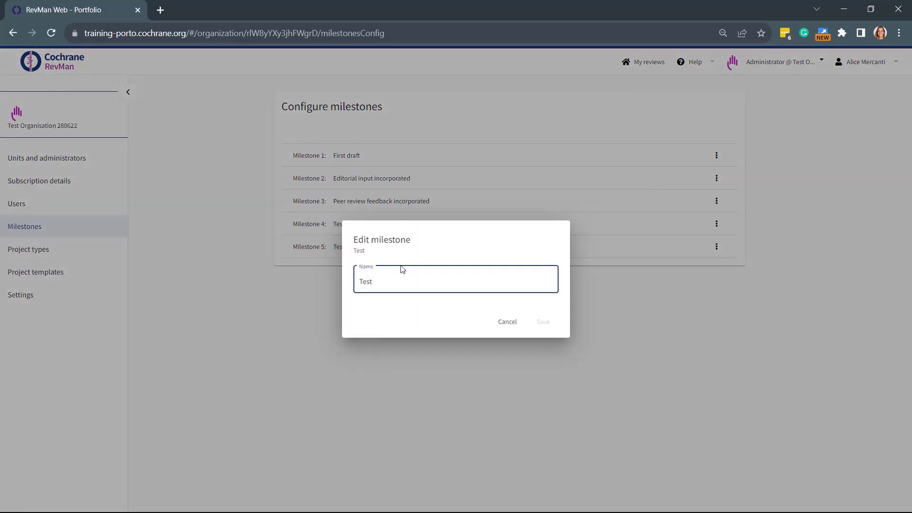
double_click(399, 280)
type("Review finalized")
left_click(542, 322)
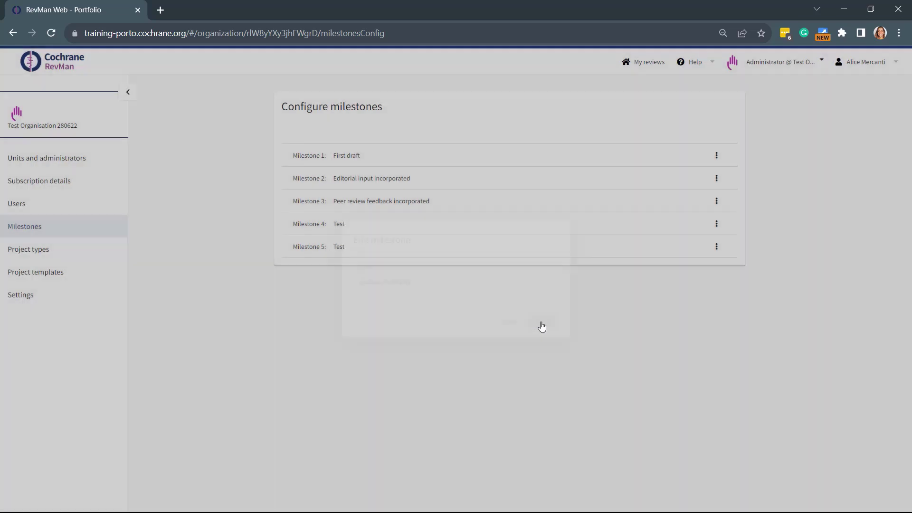
left_click(540, 323)
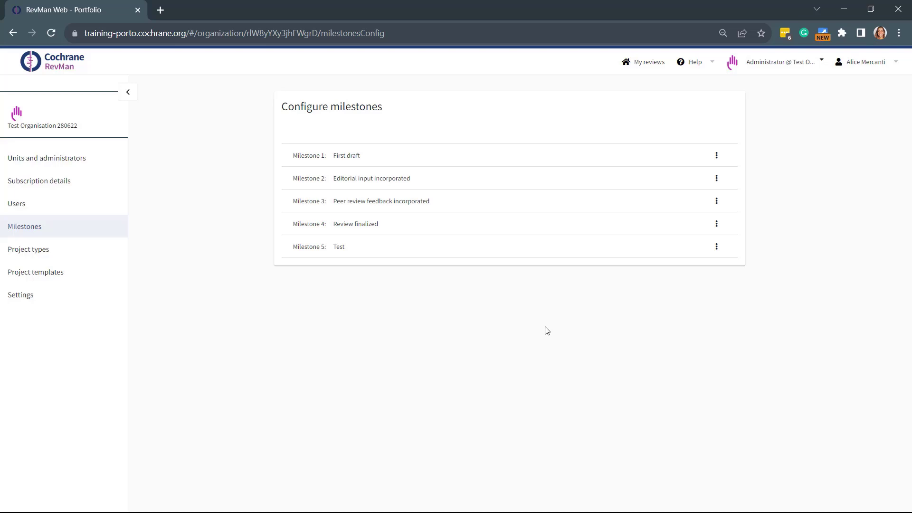
Step: Remove Milestone 5, "Test", from the organisation's milestones and confirm the removal
left_click(716, 246)
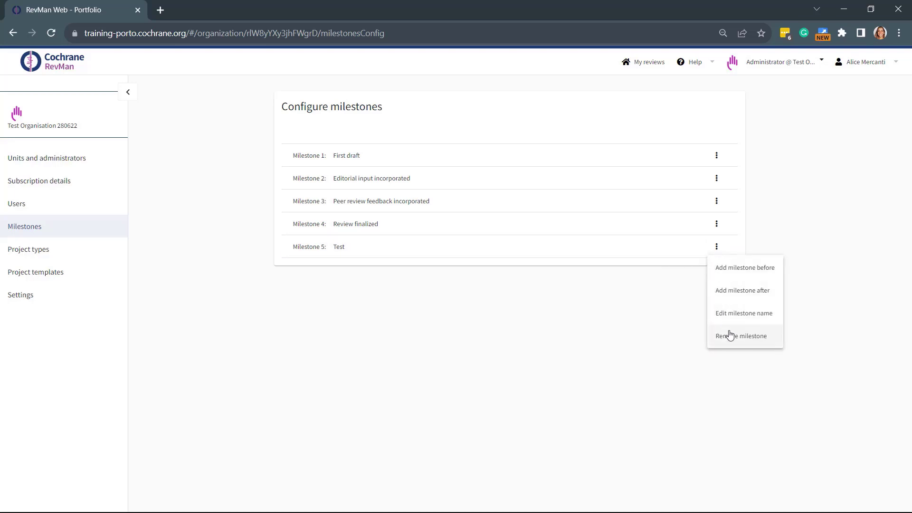
left_click(730, 336)
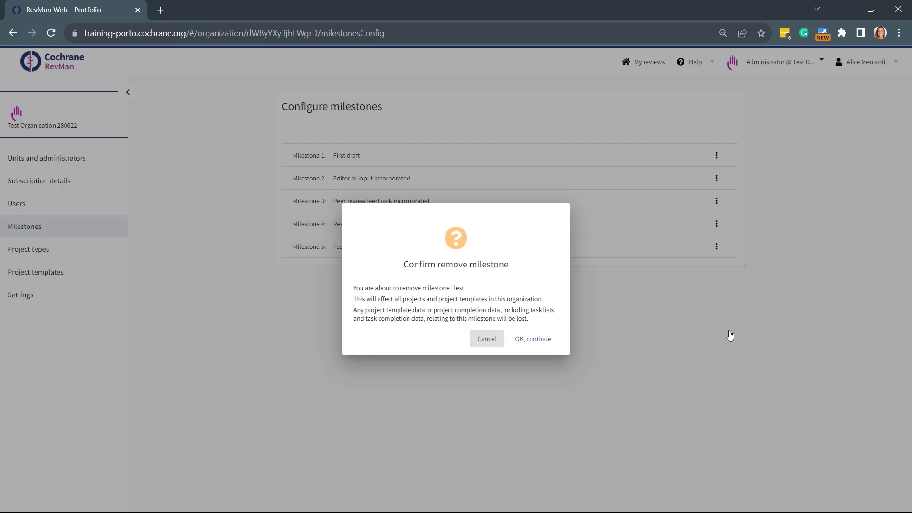
left_click(552, 339)
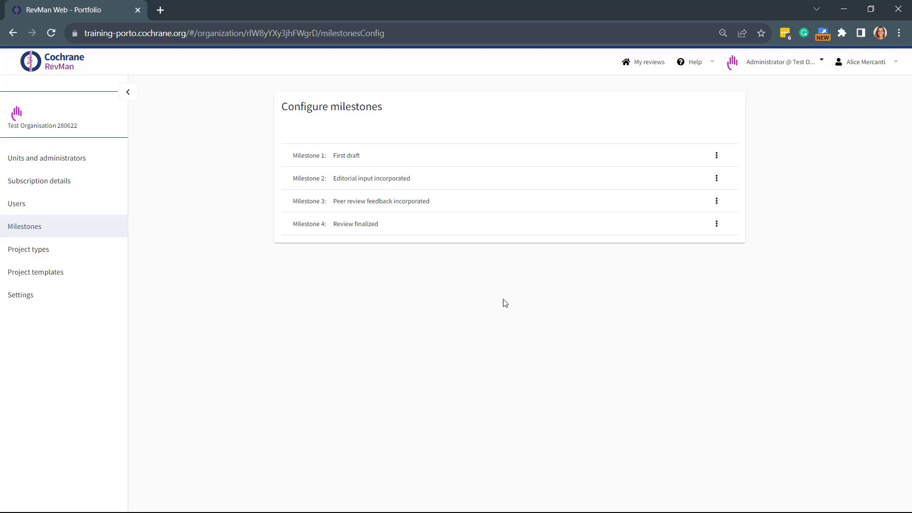
Step: Add a project type named "Test project type" and open its milestone properties for editing
left_click(76, 260)
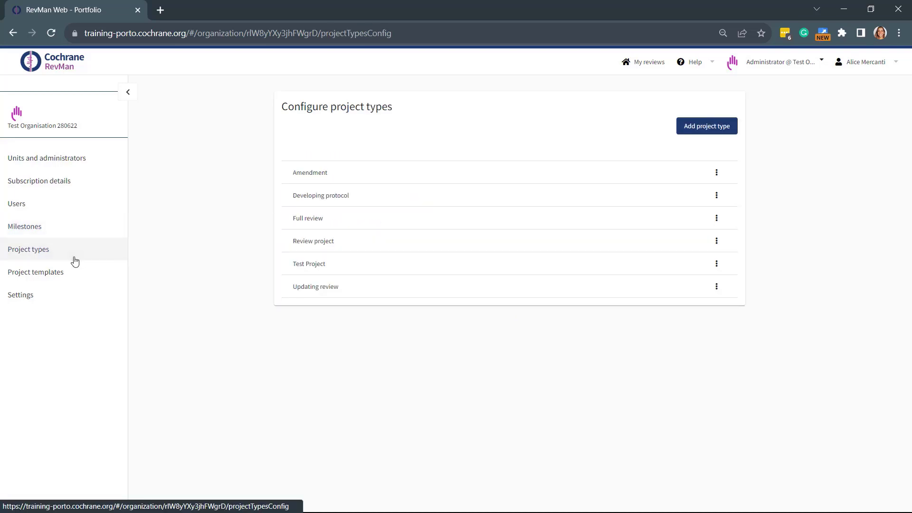
left_click(730, 135)
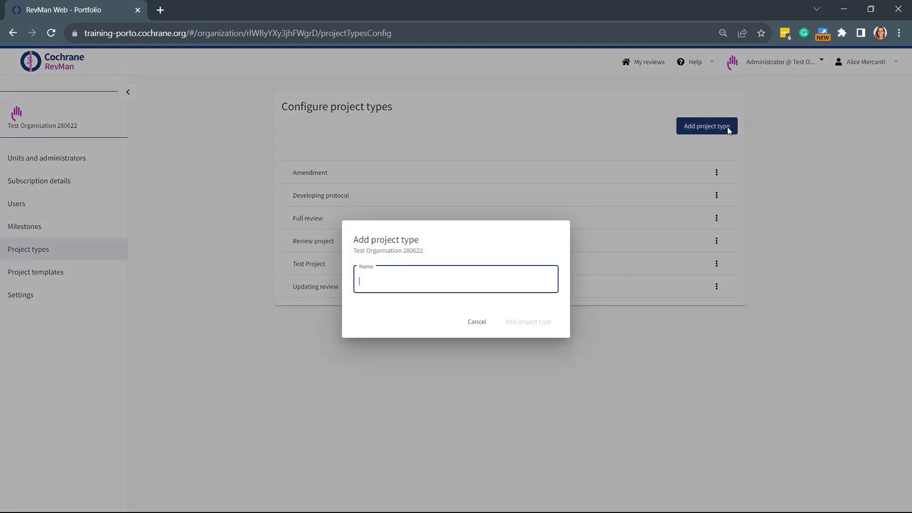
type("Test project type")
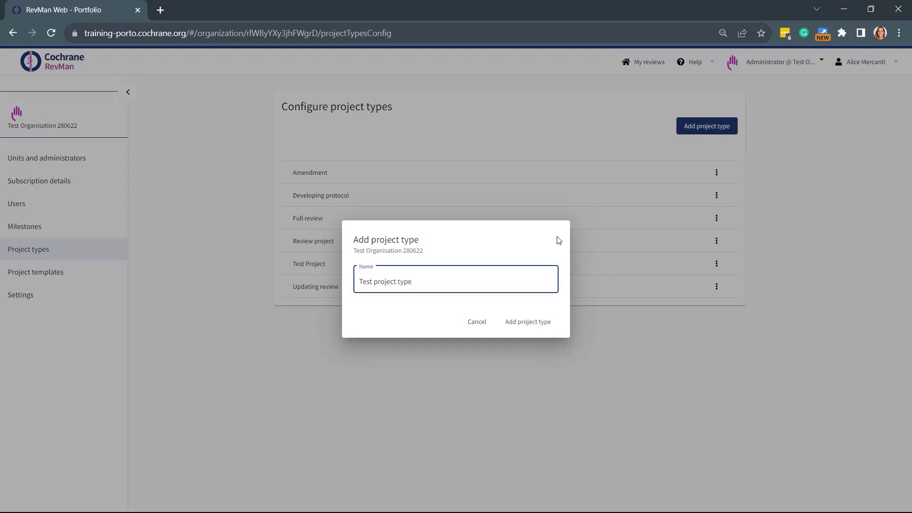
left_click(528, 326)
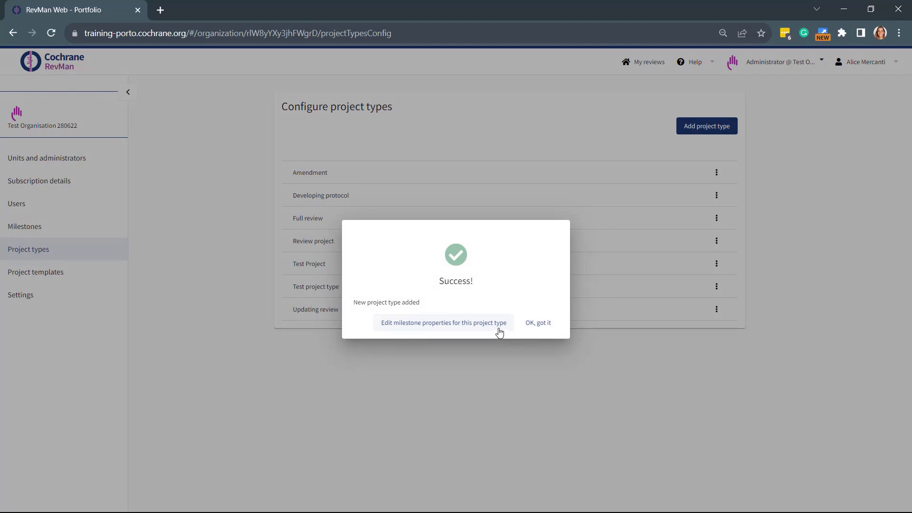
left_click(499, 331)
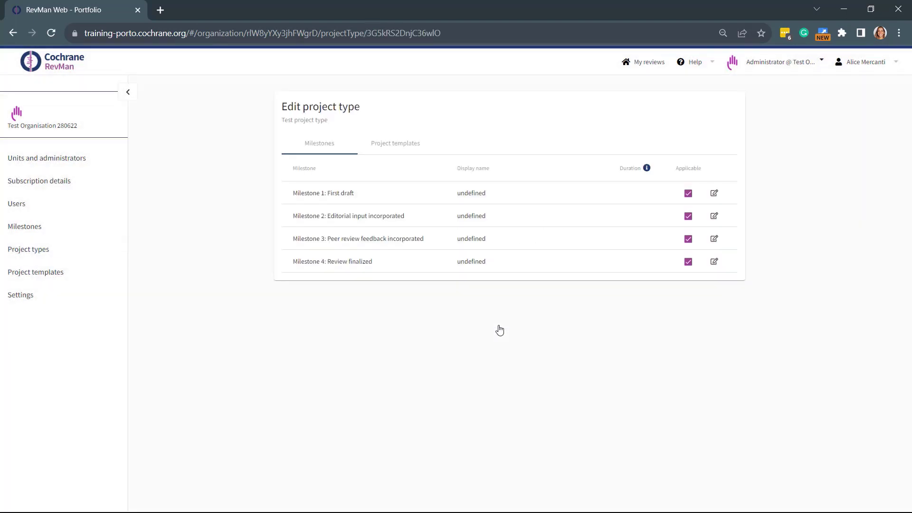
left_click(715, 192)
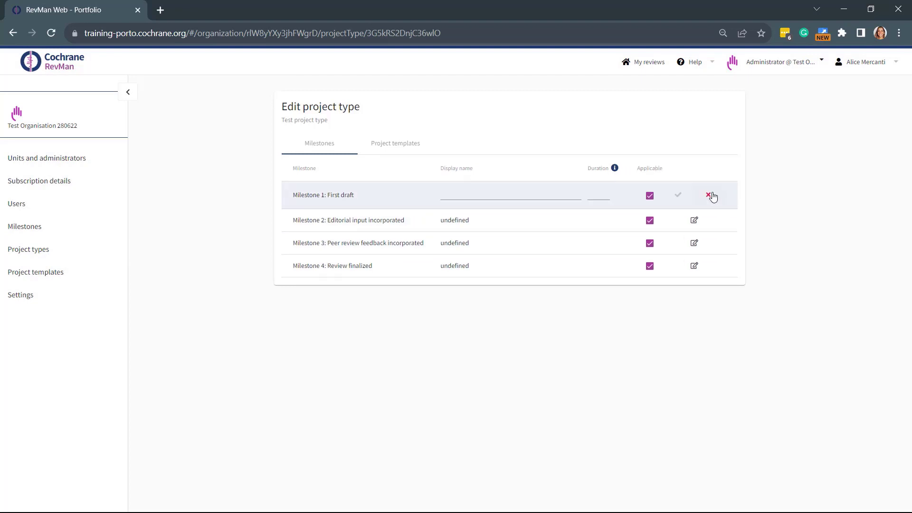
left_click(487, 197)
left_click(650, 196)
left_click(650, 196)
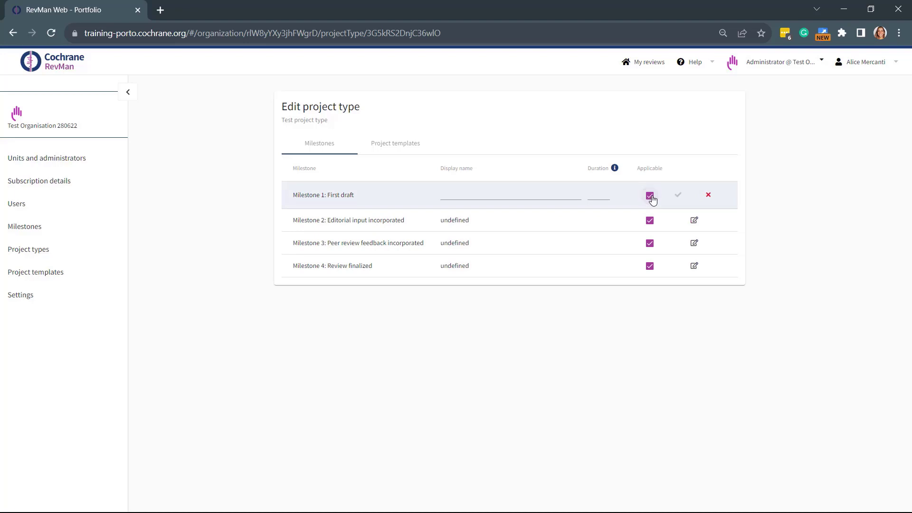
left_click(708, 195)
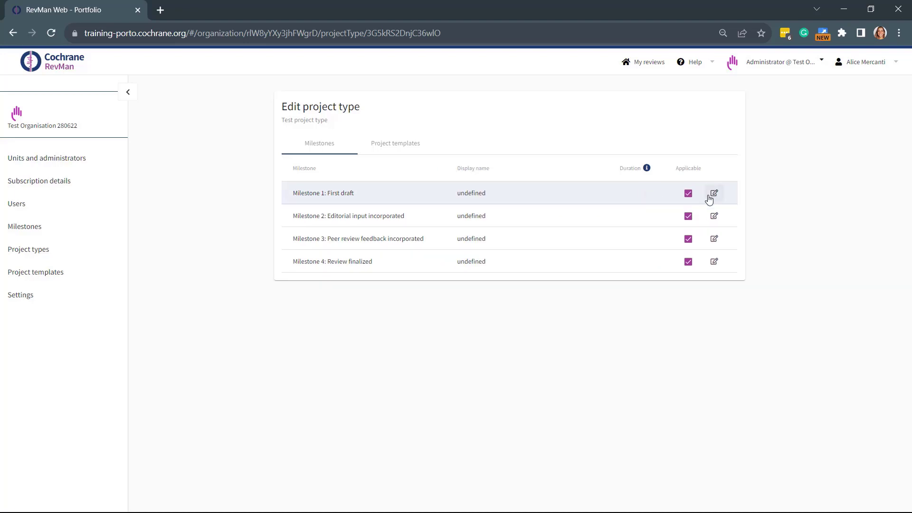
Step: Return to the project types and open "Review project" to view its milestone display names
left_click(85, 251)
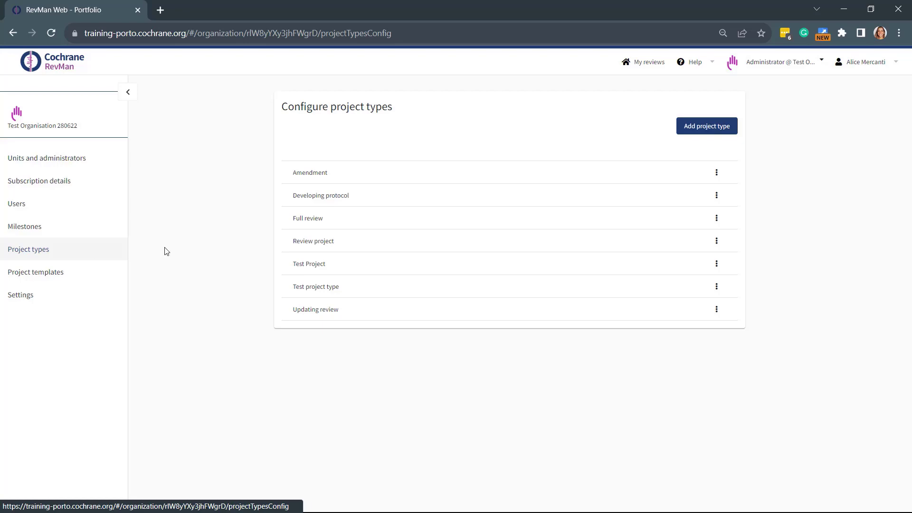
left_click(282, 249)
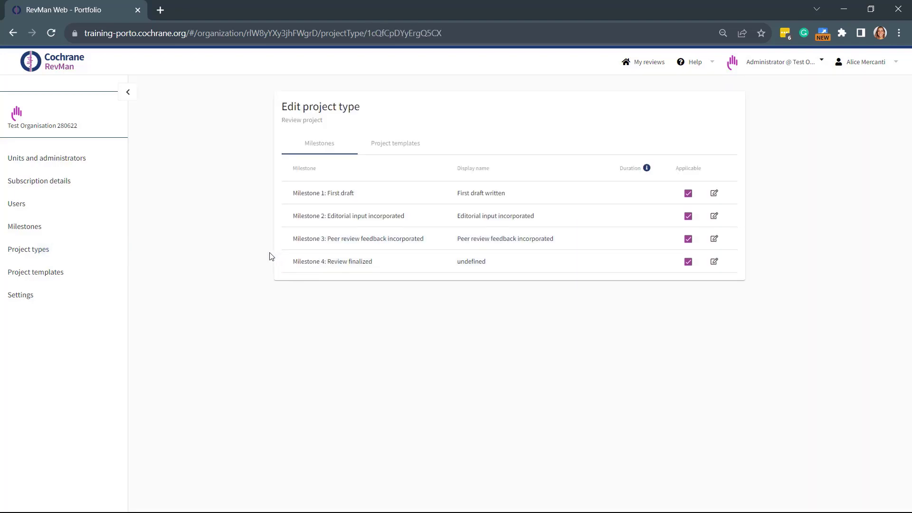
Step: Add a project template named "Protocl project template test" for the Protocol project type
left_click(91, 275)
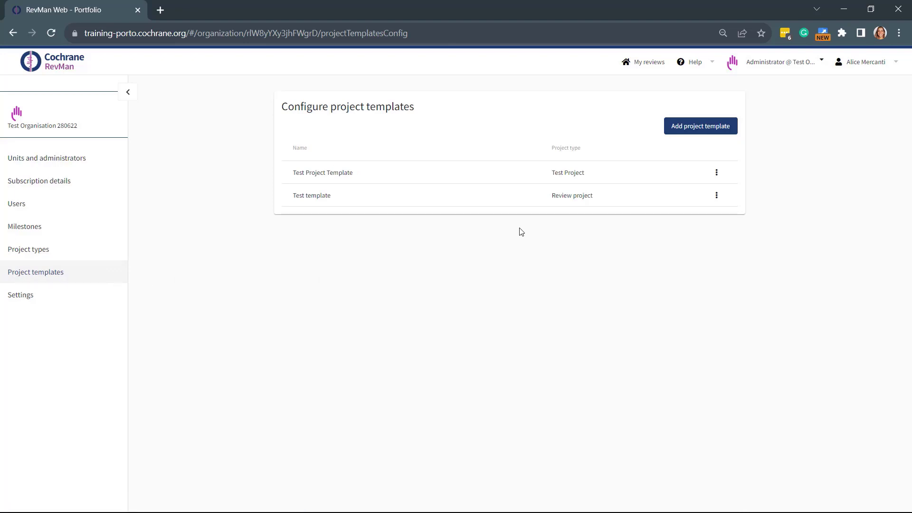
left_click(687, 132)
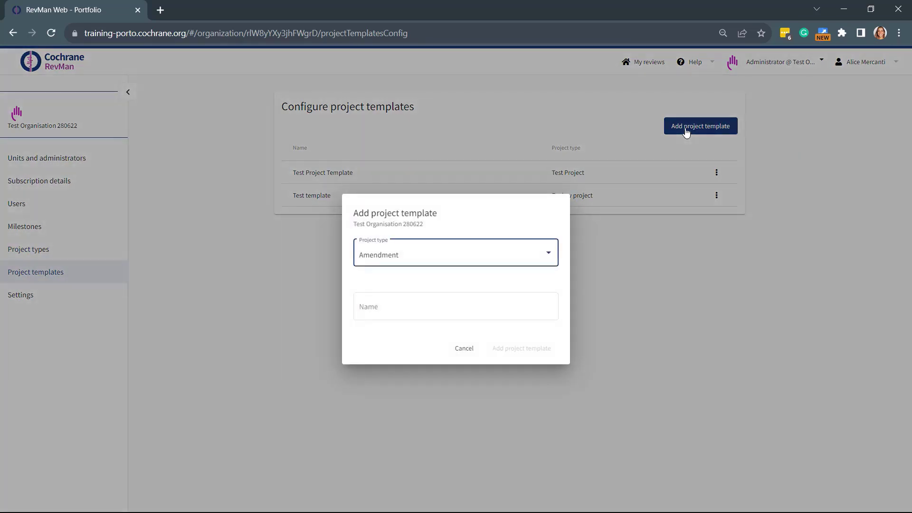
left_click(458, 248)
left_click(463, 280)
left_click(430, 307)
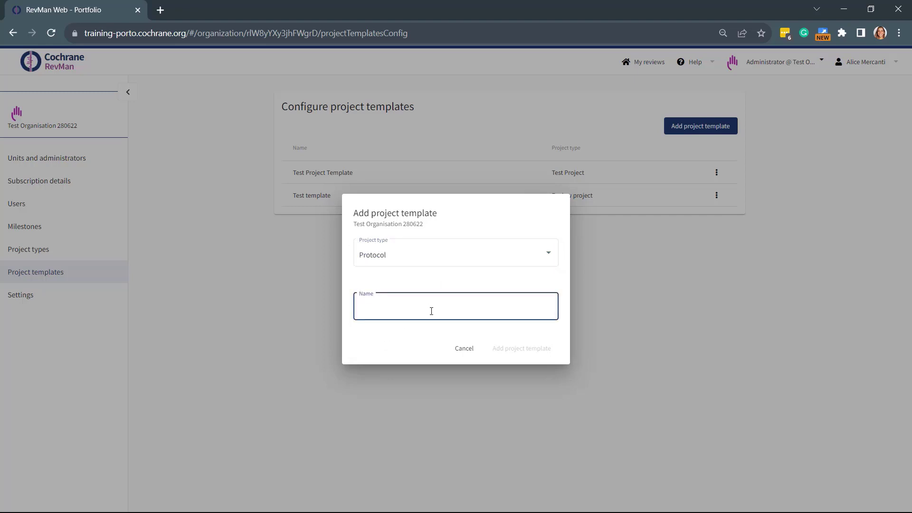
type("Protocl project templat")
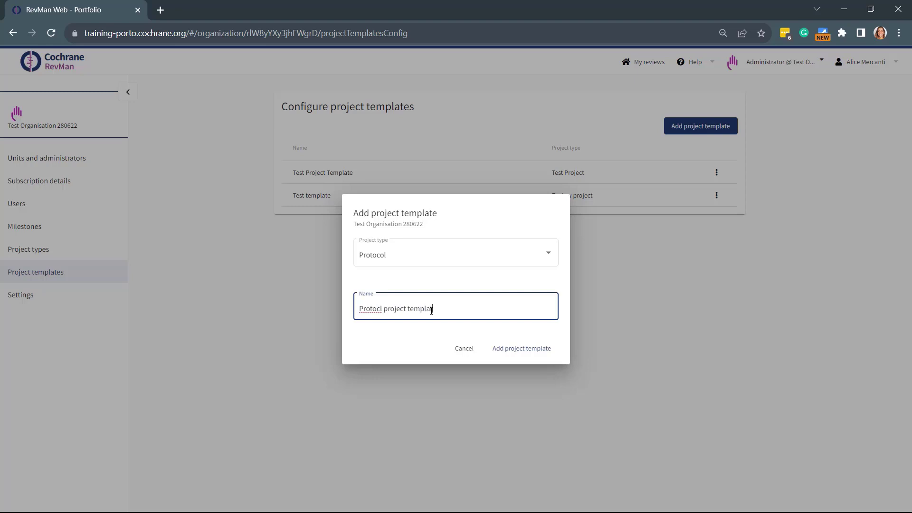
type("e test")
left_click(503, 349)
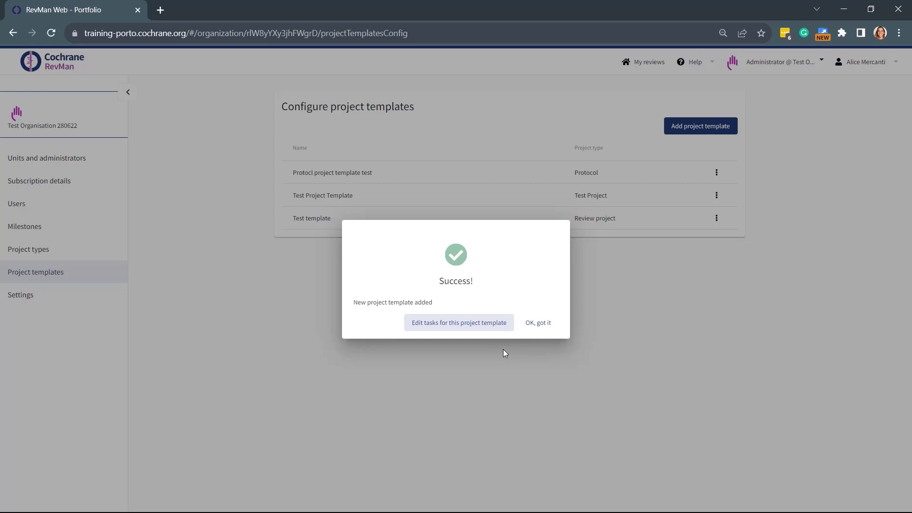
Step: Add the task "Define research question" with a default duration of 10 to Milestone 1: First draft in the new project template
left_click(505, 322)
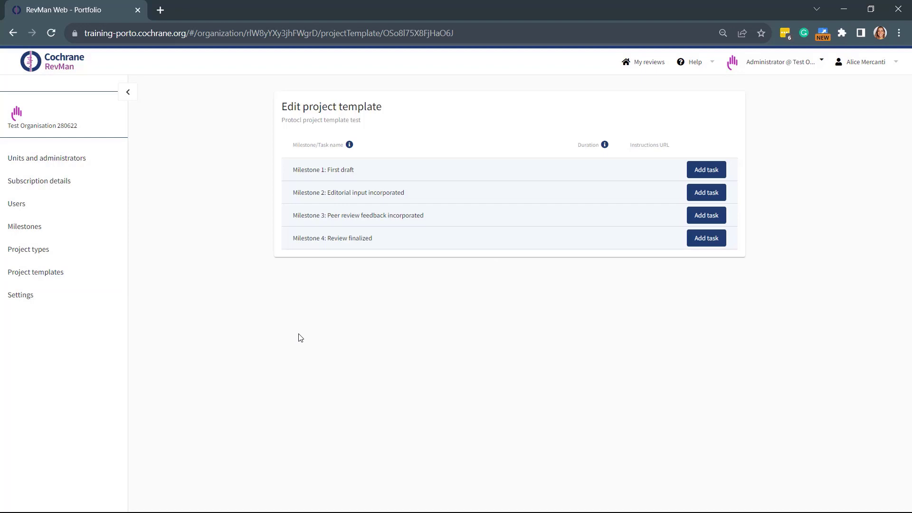
left_click(702, 167)
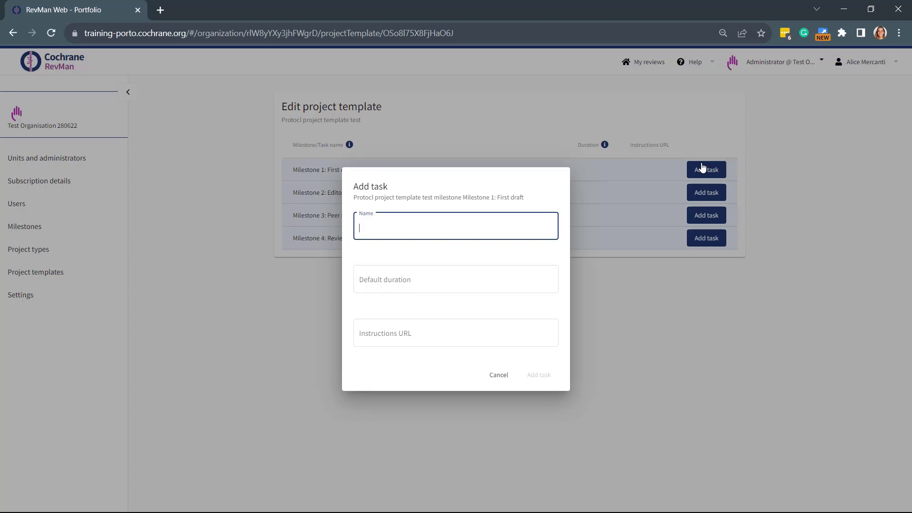
type("Define research question")
left_click(525, 291)
type("10")
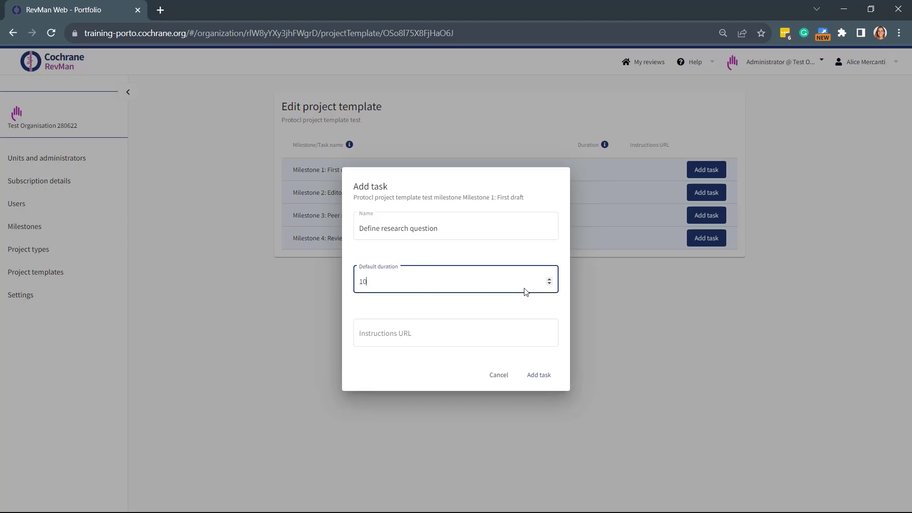
left_click(540, 373)
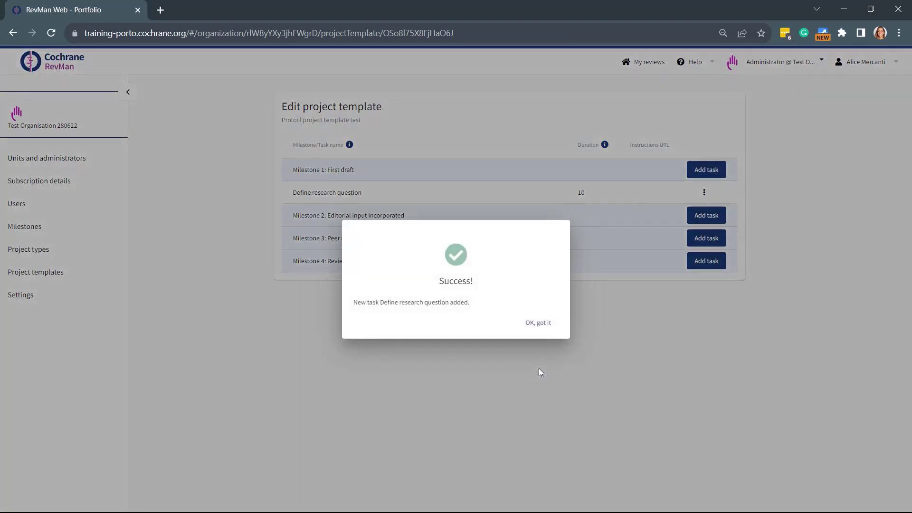
left_click(539, 327)
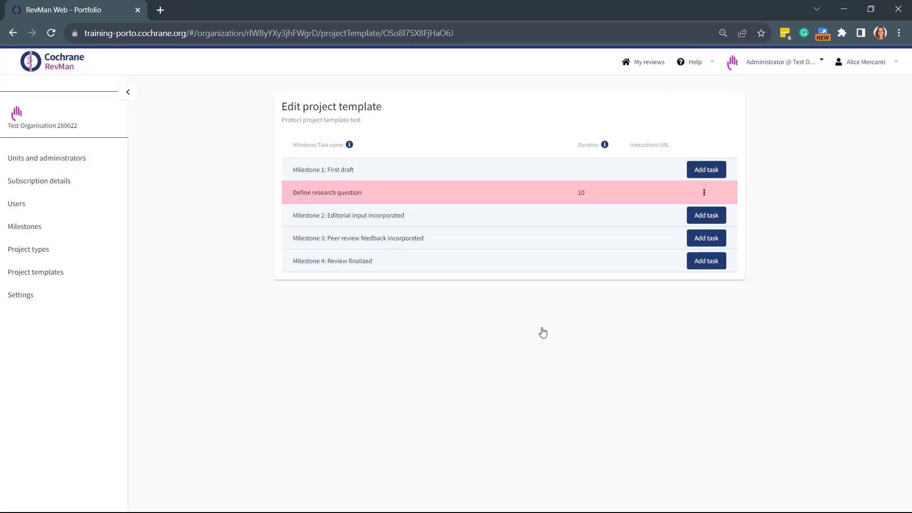
left_click(717, 175)
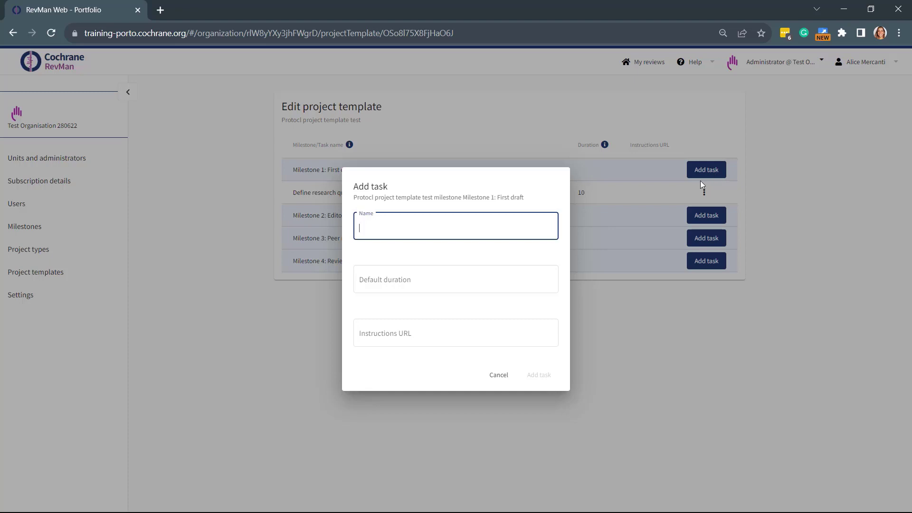
left_click(500, 376)
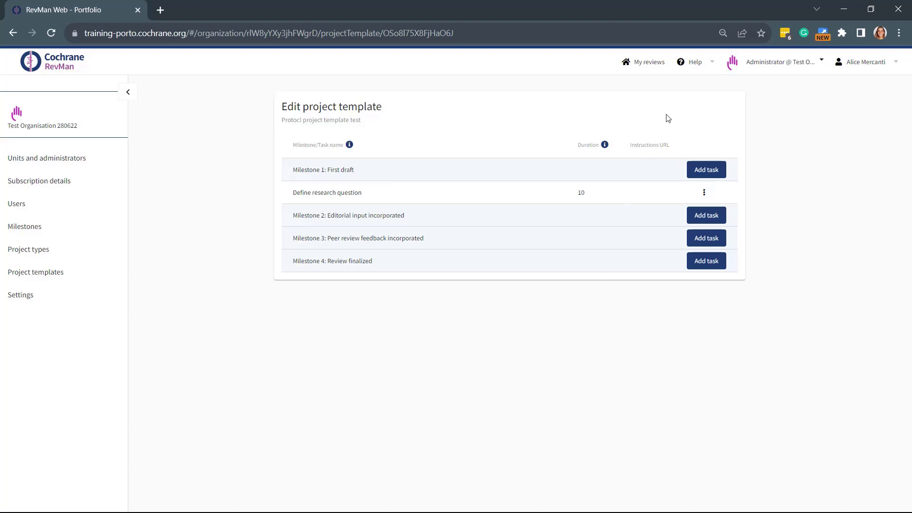
Step: Show the available help resources
left_click(693, 72)
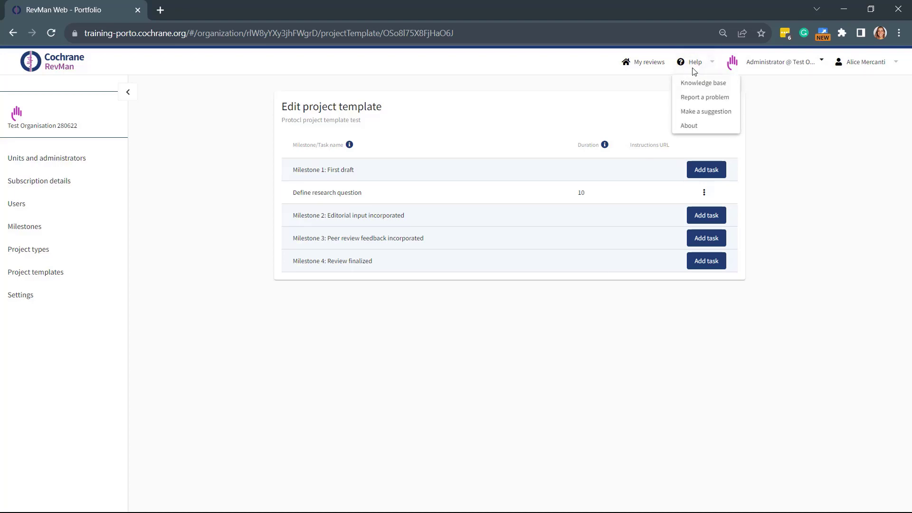